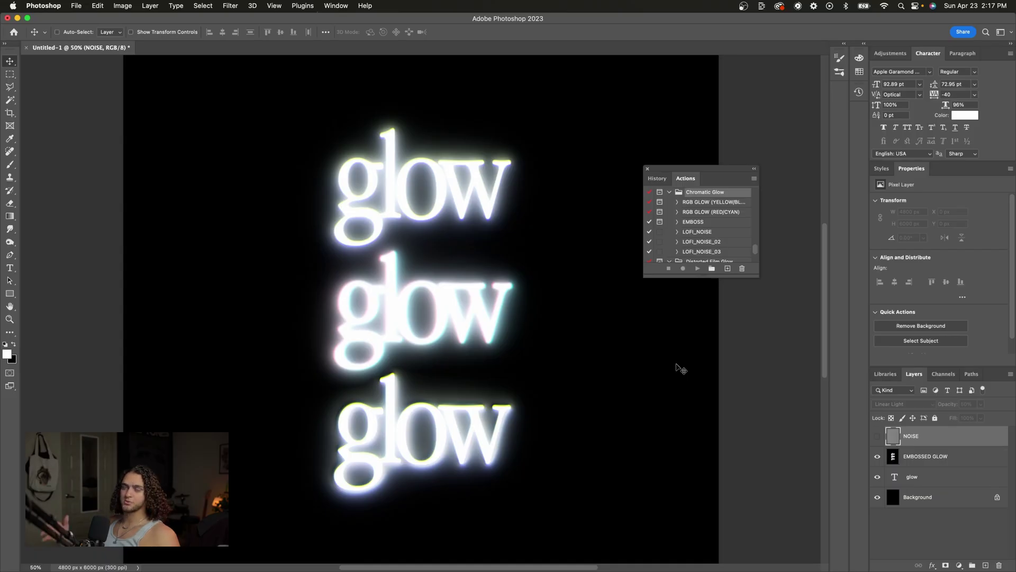
Switch the active layer from NOISE to EMBOSSED GLOW with the Alt+[ shortcut.
key("alt+bracketleft")
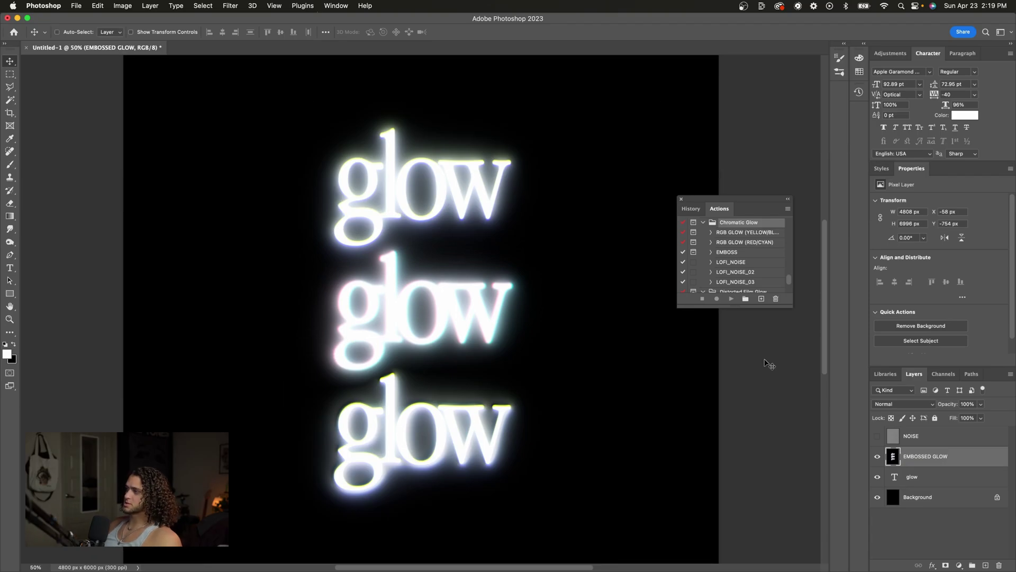
scroll(507, 295, "up", 1)
scroll(506, 295, "up", 5)
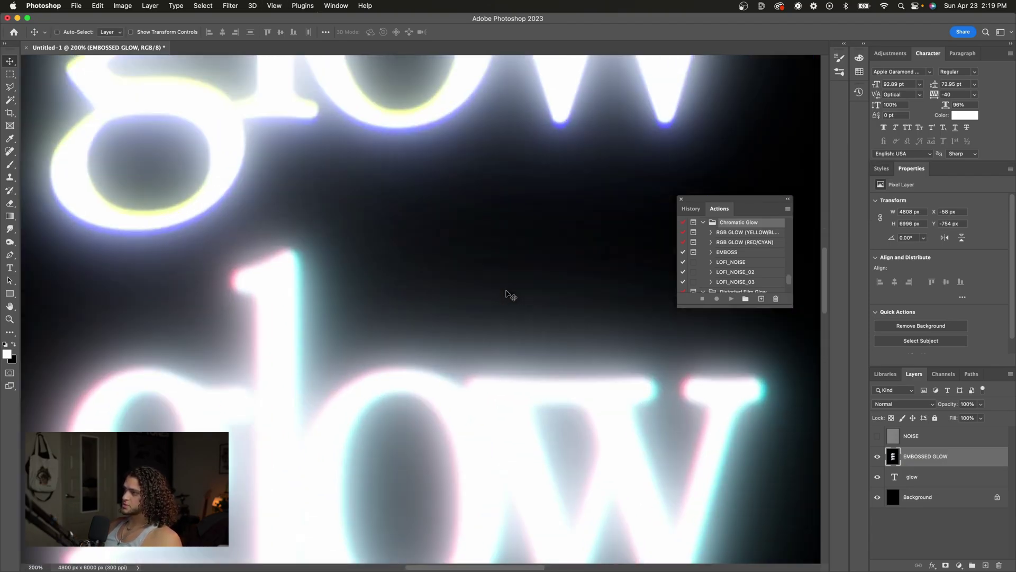
scroll(507, 294, "left", 3)
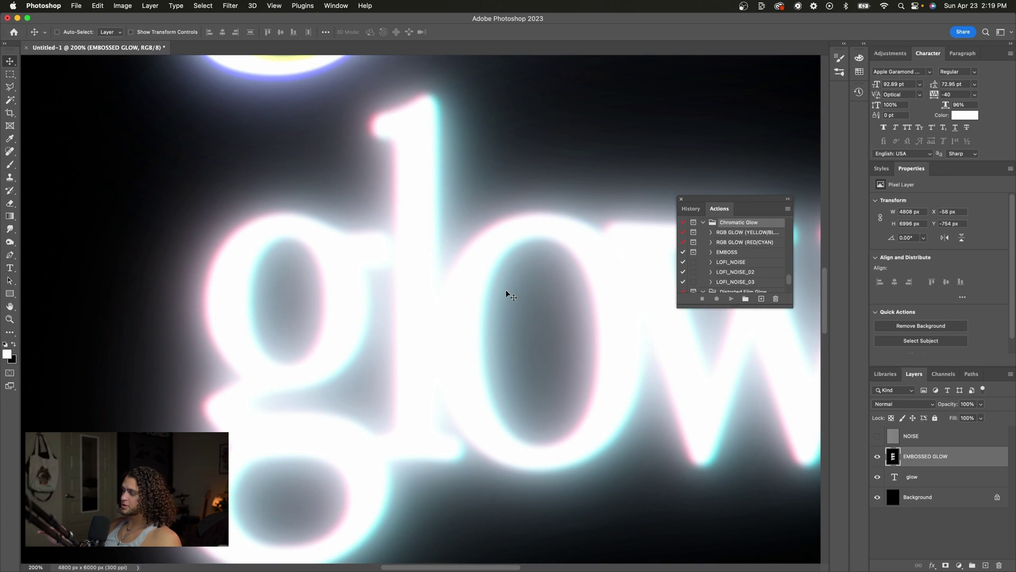
scroll(506, 294, "down", 5)
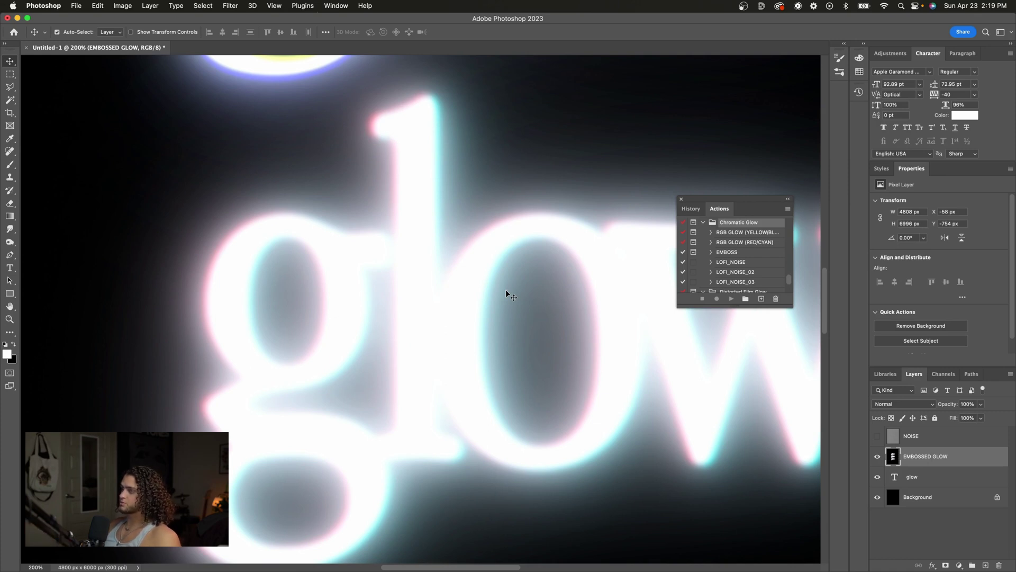
scroll(506, 295, "up", 3)
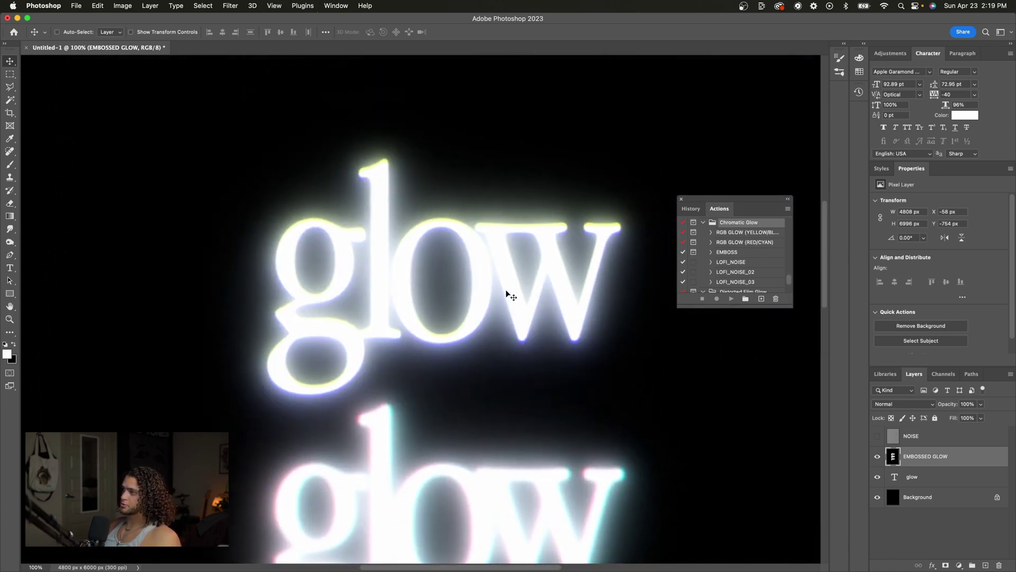
scroll(506, 295, "up", 3)
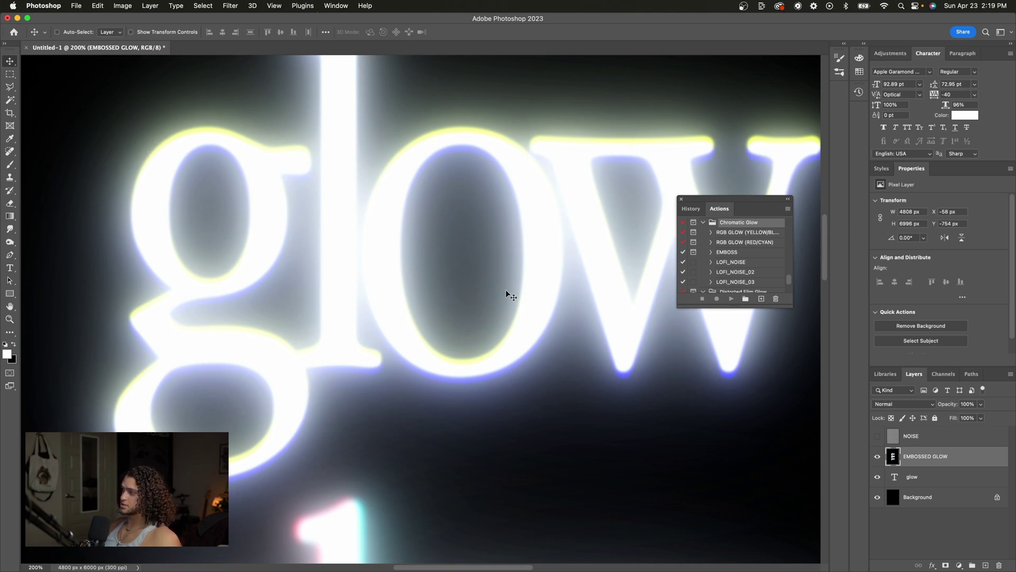
scroll(507, 292, "up", 2)
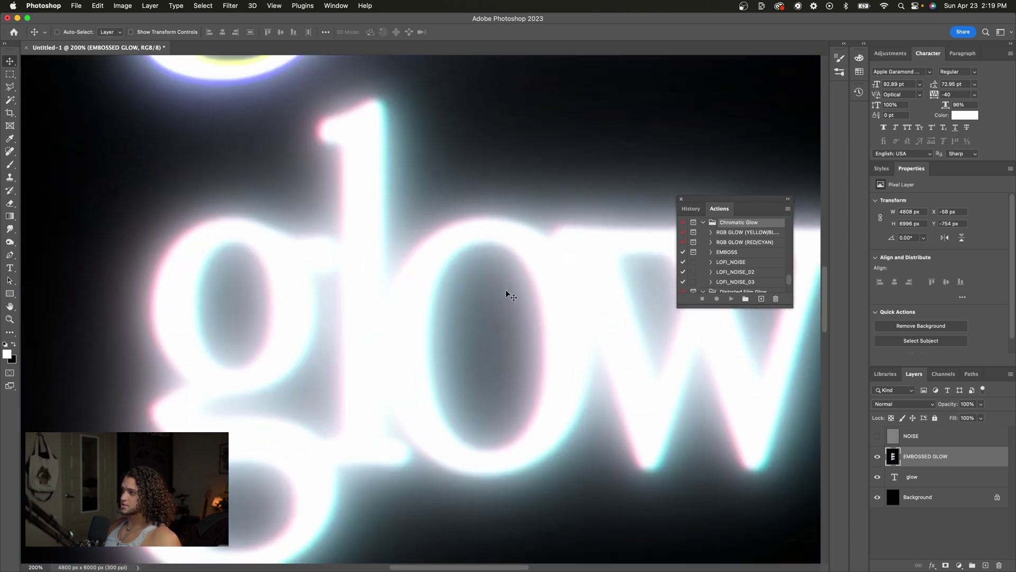
key("super+minus")
key("super+minus")
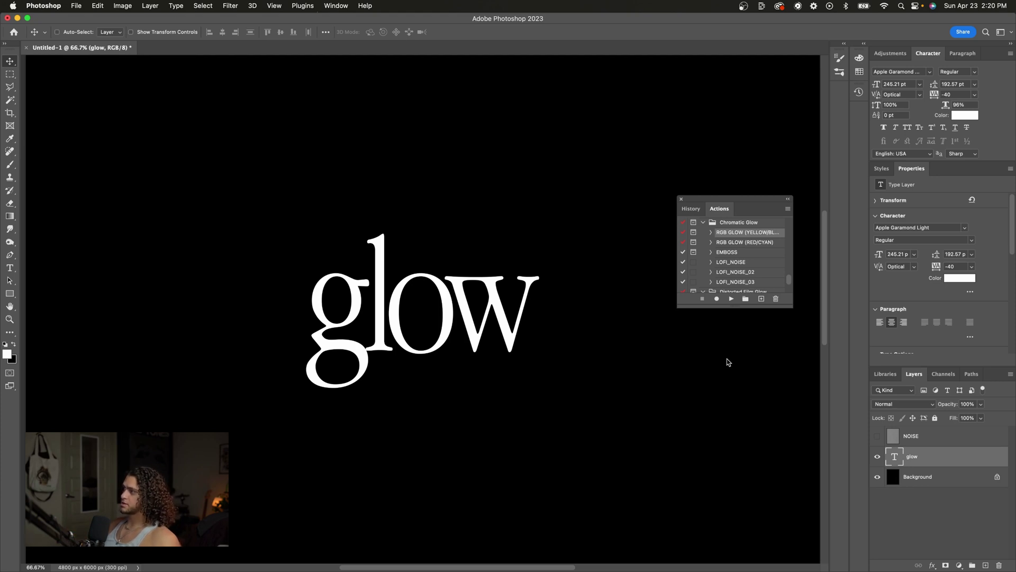
Select LOFI_NOISE, then the RGB GLOW (YELLOW/BLUE) action in the Actions panel.
left_click(738, 263)
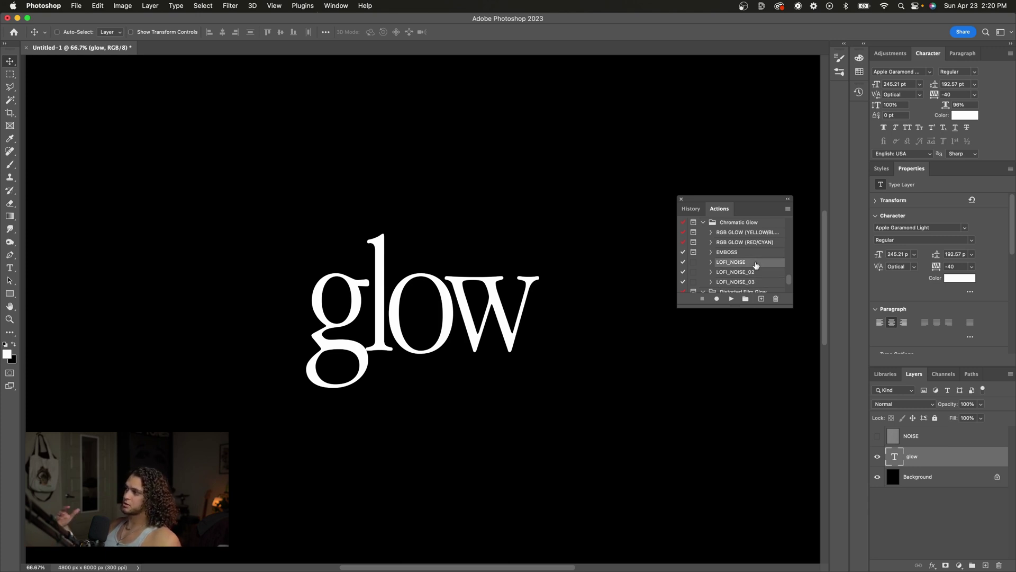
left_click(746, 232)
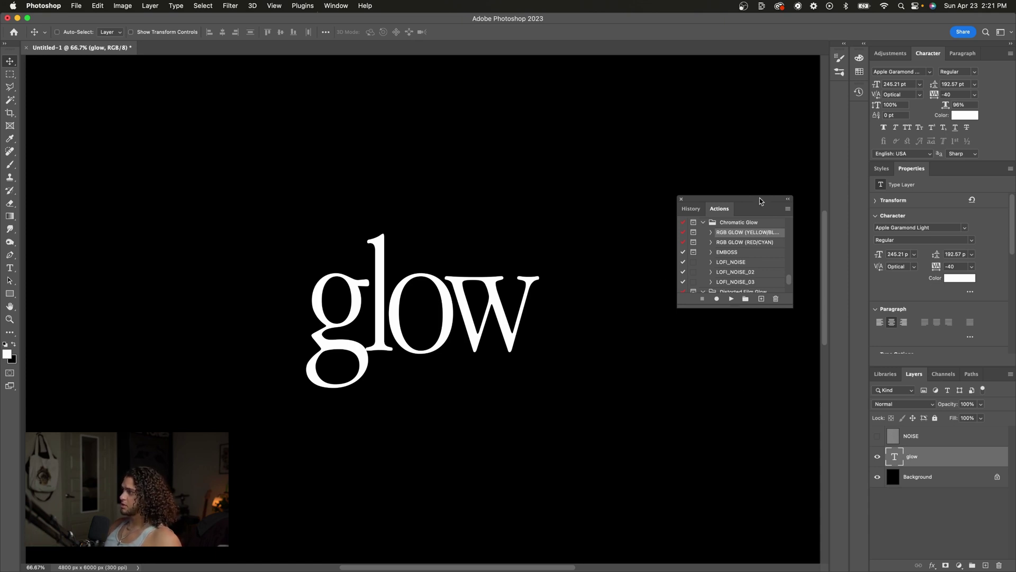
Play the RGB GLOW (YELLOW/BLUE) action and continue past its 300 DPI advice message.
left_click_drag(752, 196, 670, 196)
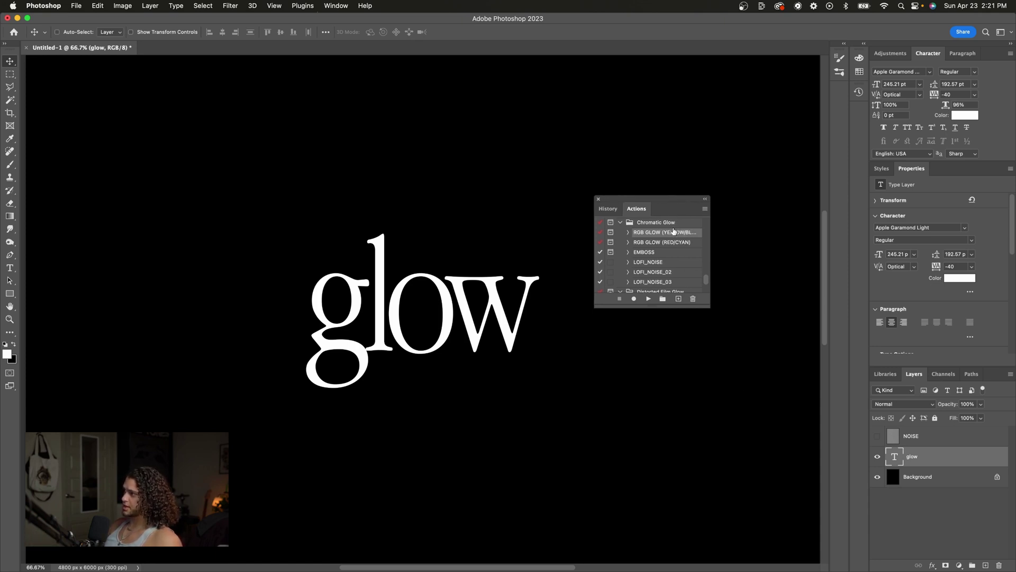
left_click(649, 300)
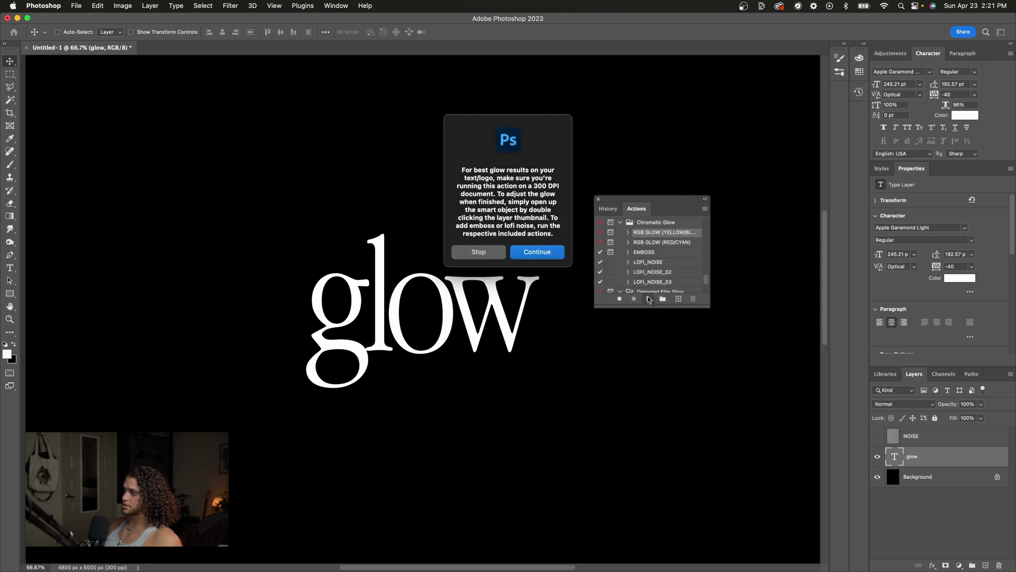
left_click_drag(532, 134, 532, 209)
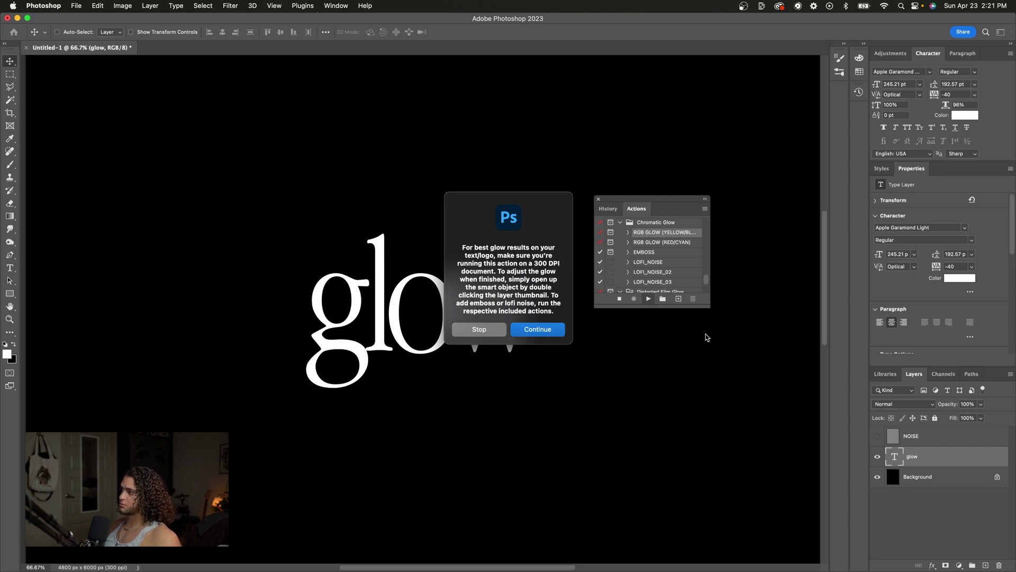
left_click(553, 329)
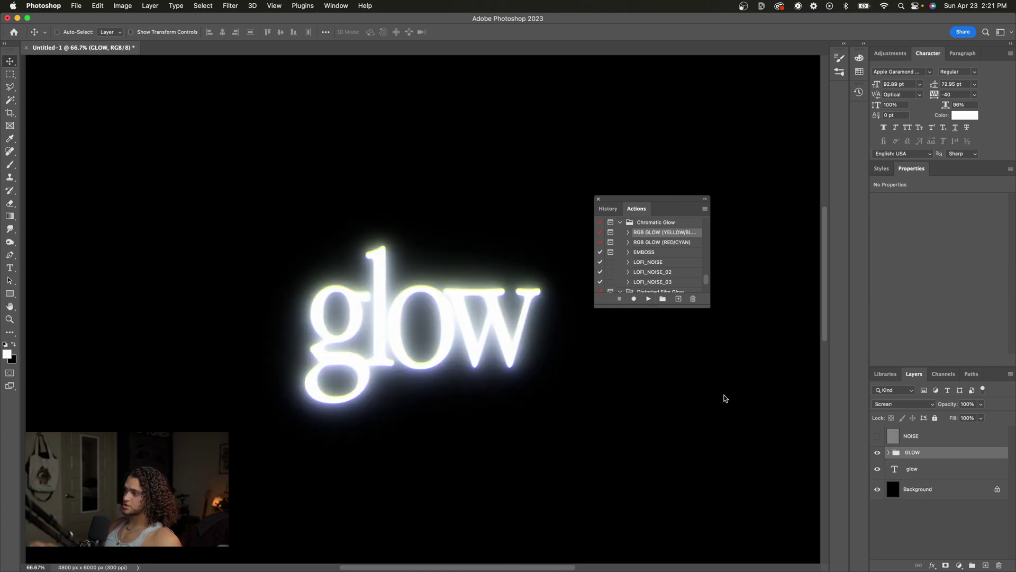
Pan the canvas to view the glowing 'glow' word and its new GLOW group.
scroll(725, 398, "up", 3)
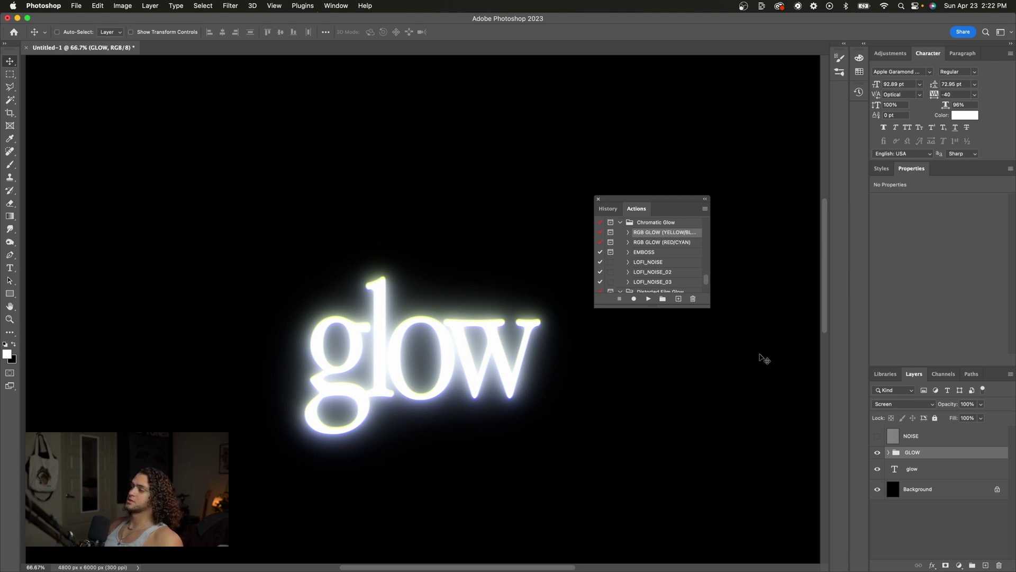
scroll(731, 361, "left", 2)
scroll(731, 361, "down", 2)
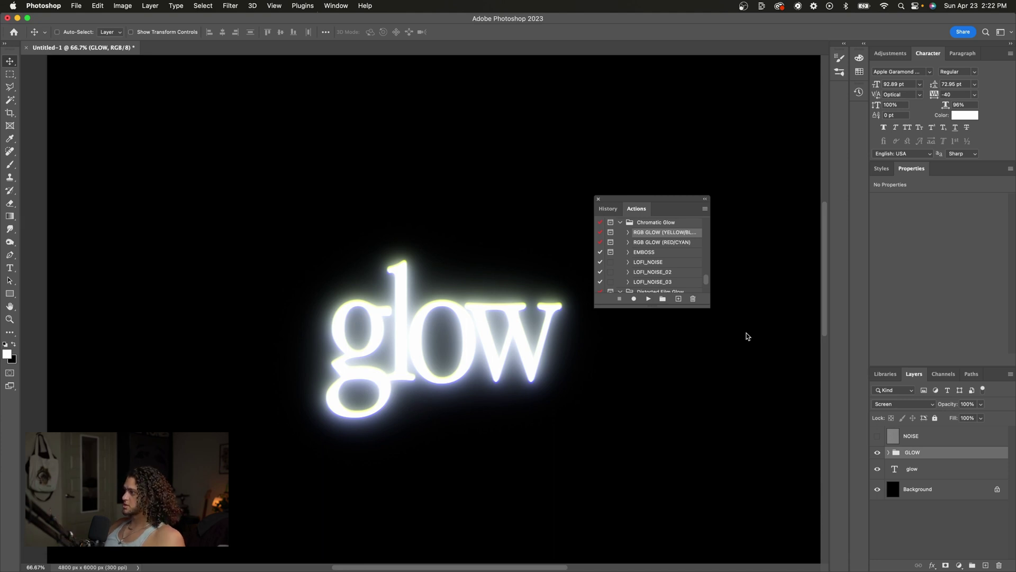
Select and run the EMBOSS action on the glow.
left_click(662, 253)
left_click_drag(646, 201, 671, 183)
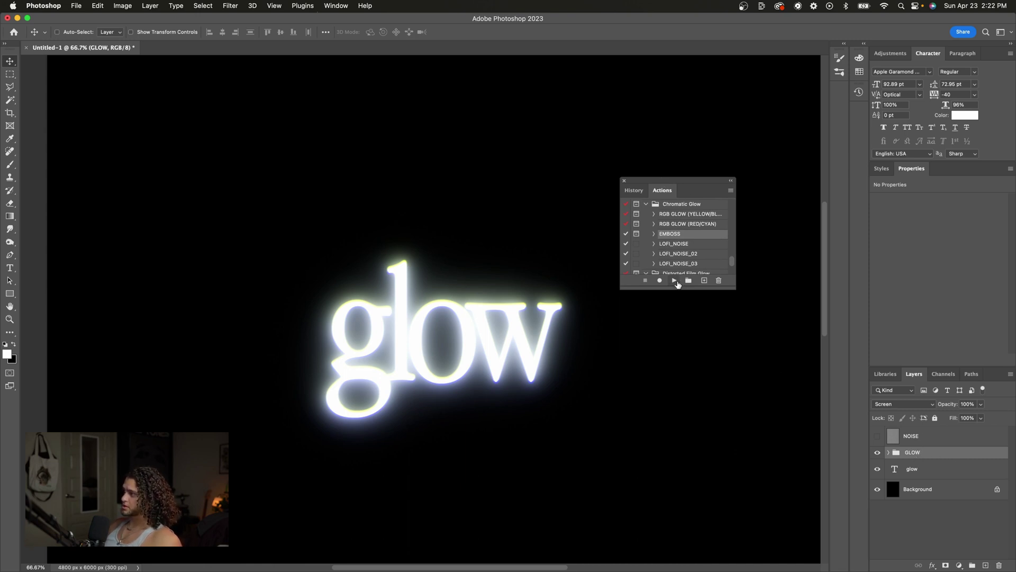
left_click(675, 280)
Confirm the EMBOSS action's message and turn on the NOISE layer's visibility.
key("Return")
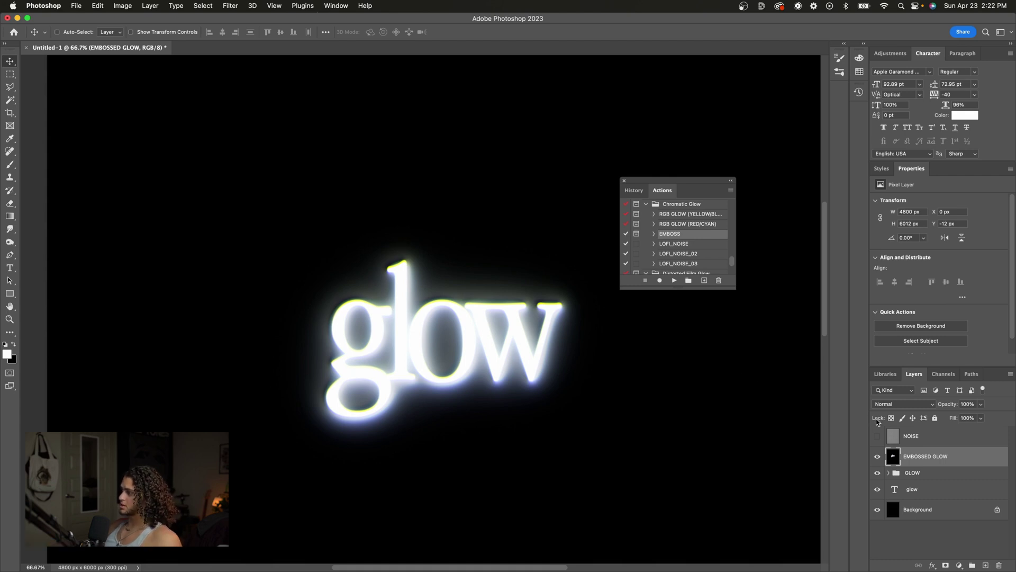
left_click(899, 439)
left_click(878, 436)
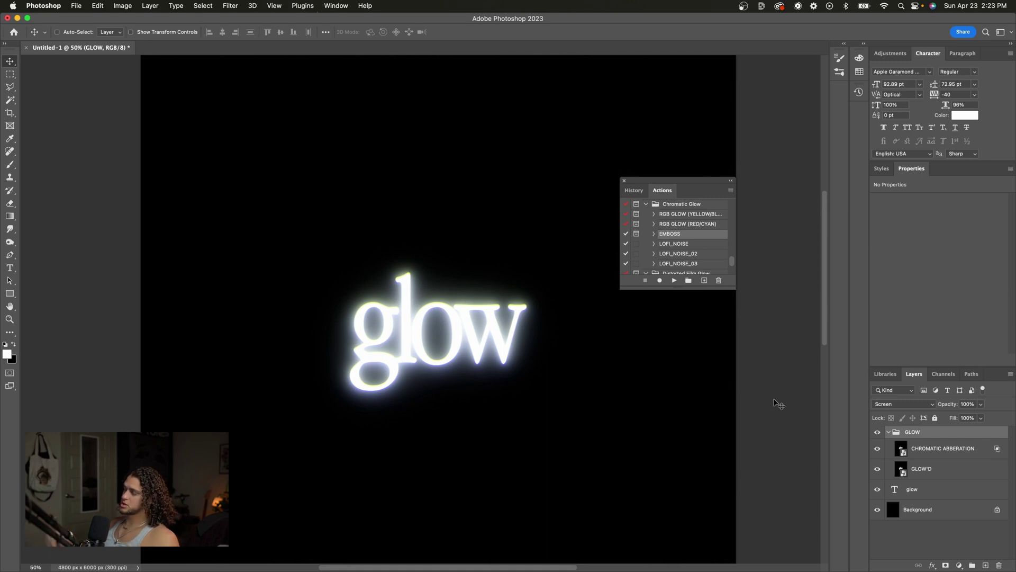
Zoom to 100% on the glowing word and select the GLOW'D layer.
key("super+equal")
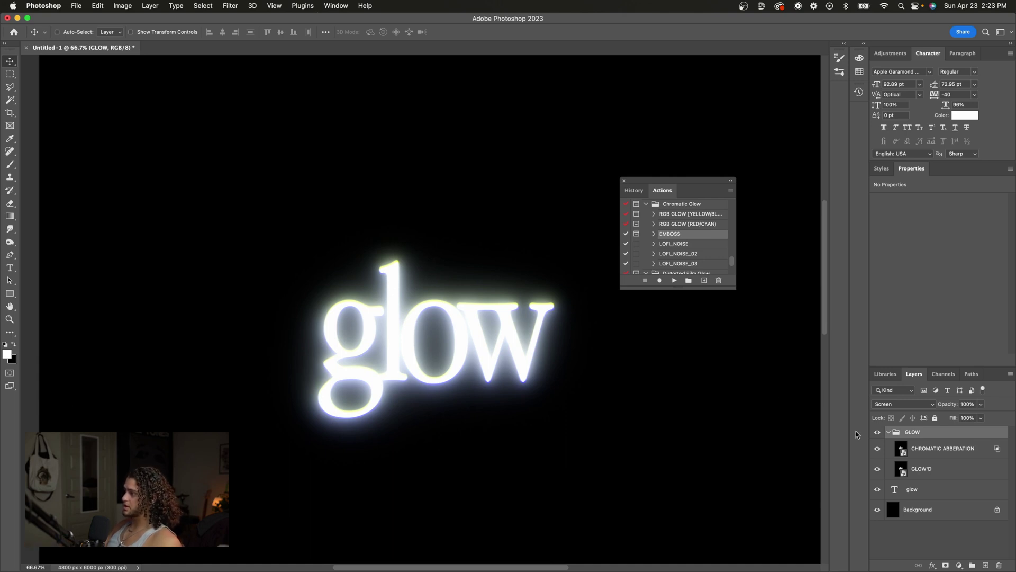
key("super+equal")
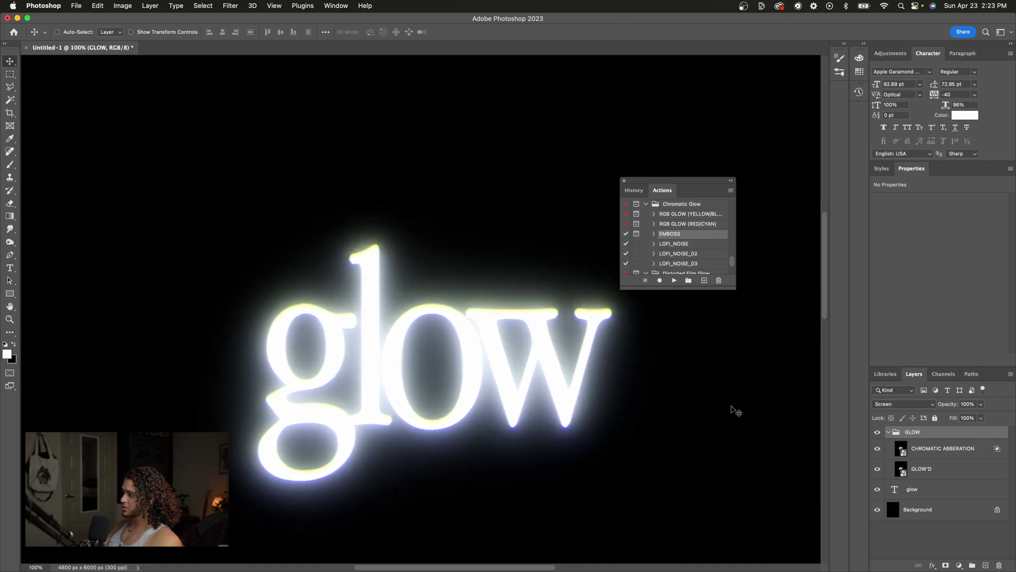
left_click(961, 474)
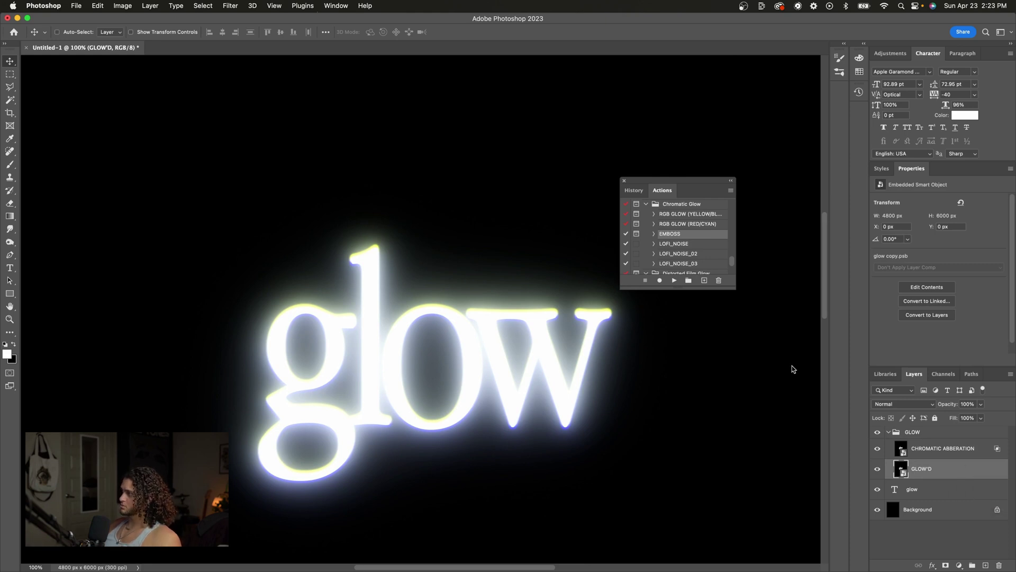
Limit CHROMATIC ABERRATION's blending channels to R and G, leaving B unchecked.
double_click(983, 456)
left_click_drag(569, 113, 633, 135)
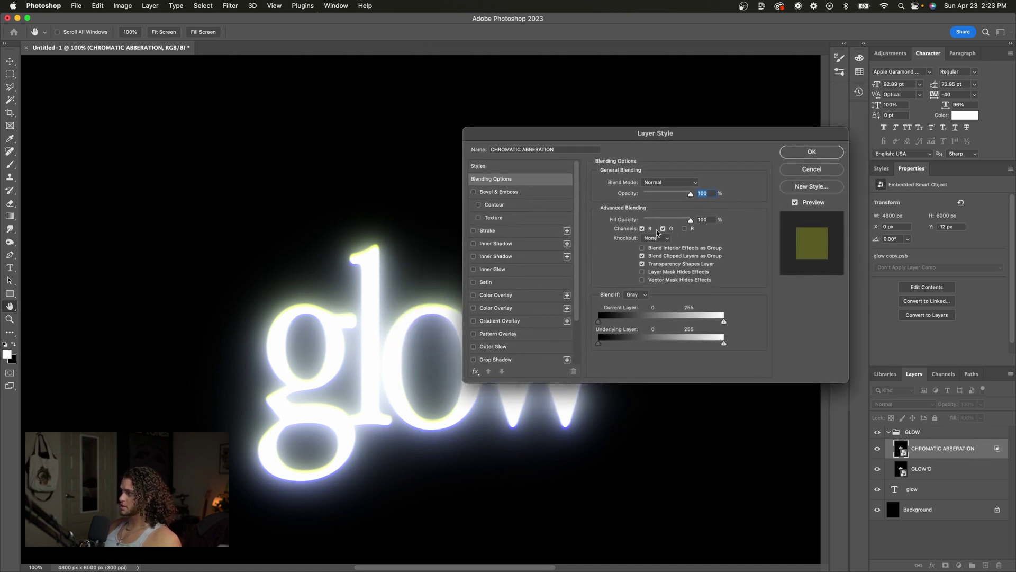
left_click(685, 229)
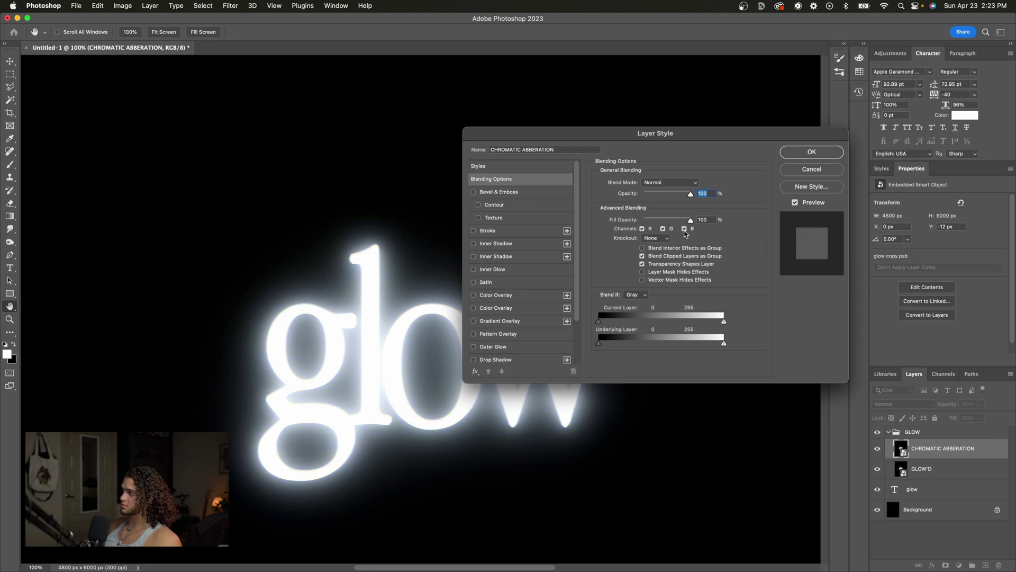
left_click(666, 229)
left_click(684, 229)
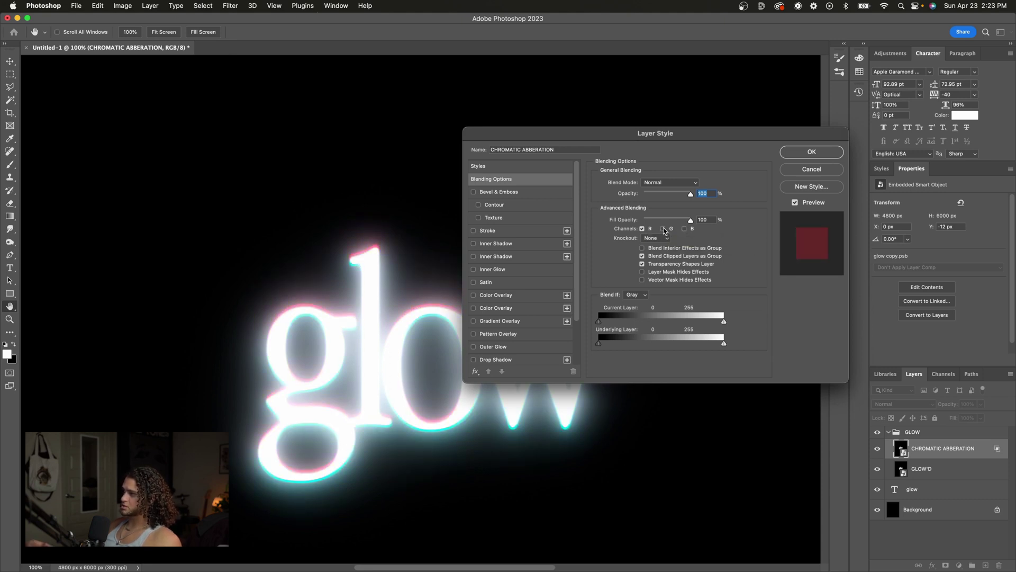
left_click(662, 229)
left_click(642, 229)
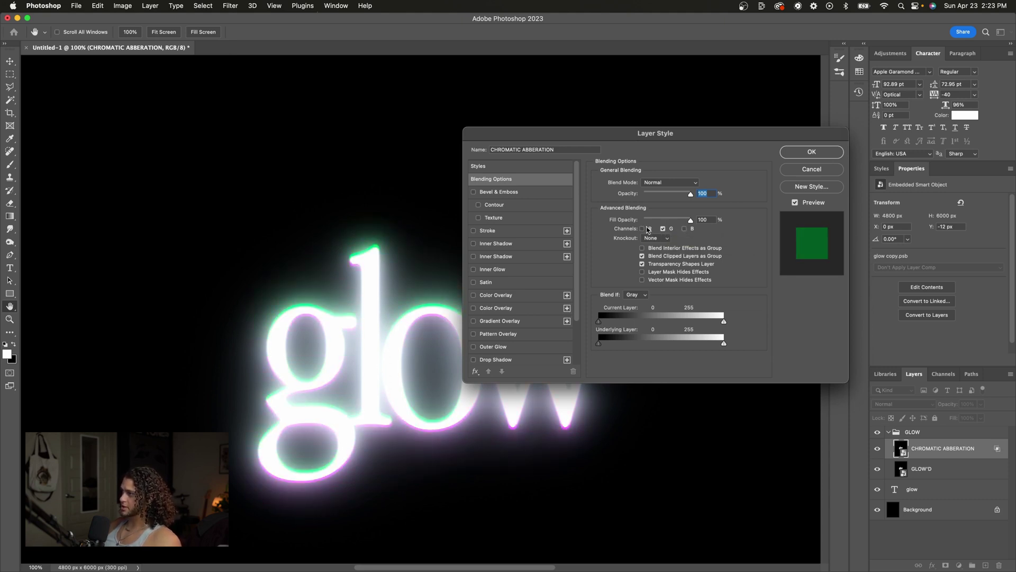
left_click(647, 229)
key("Return")
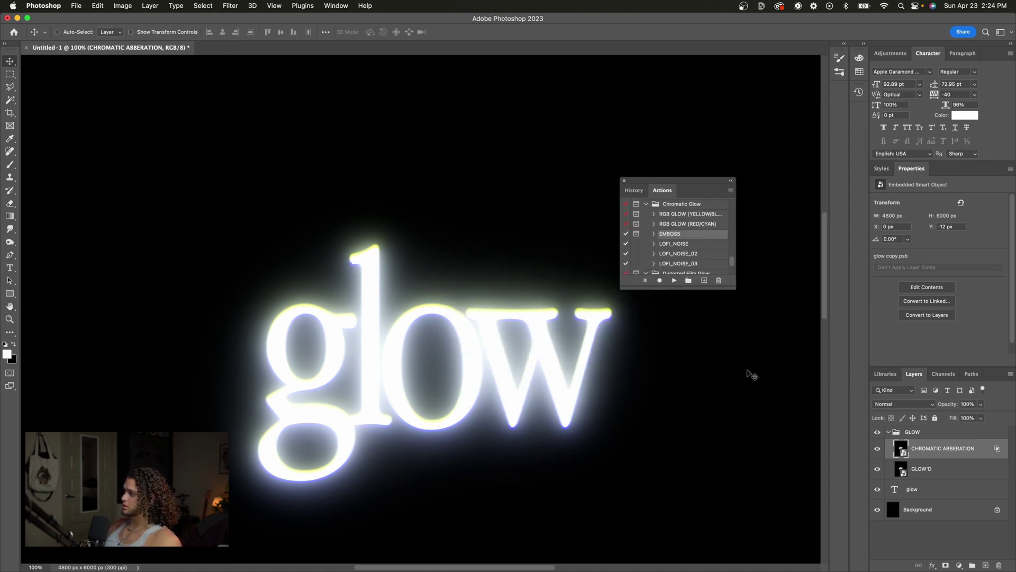
left_click(947, 474)
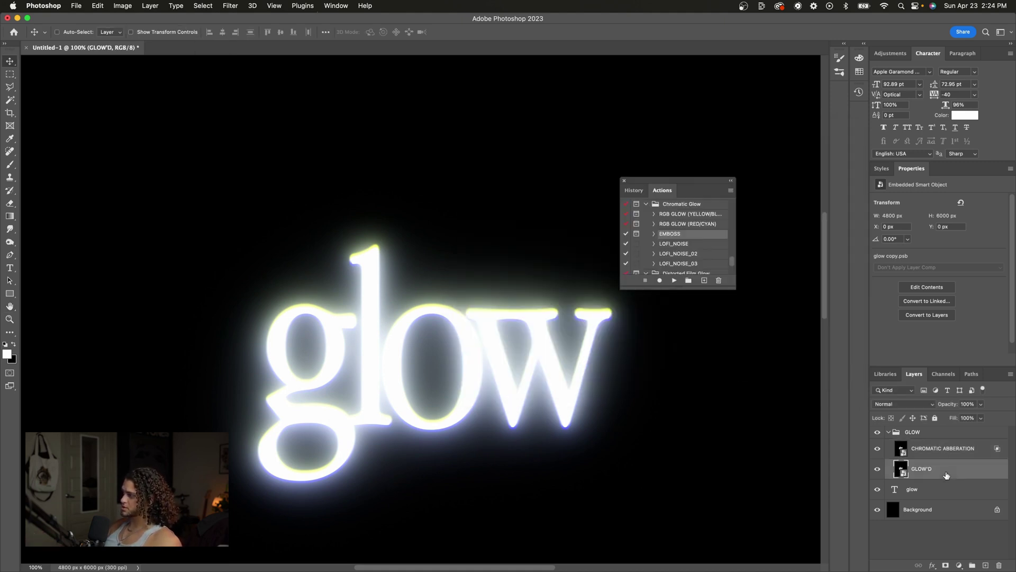
Open the GLOW'D smart object's contents and expand its RGB GLOW group.
double_click(903, 472)
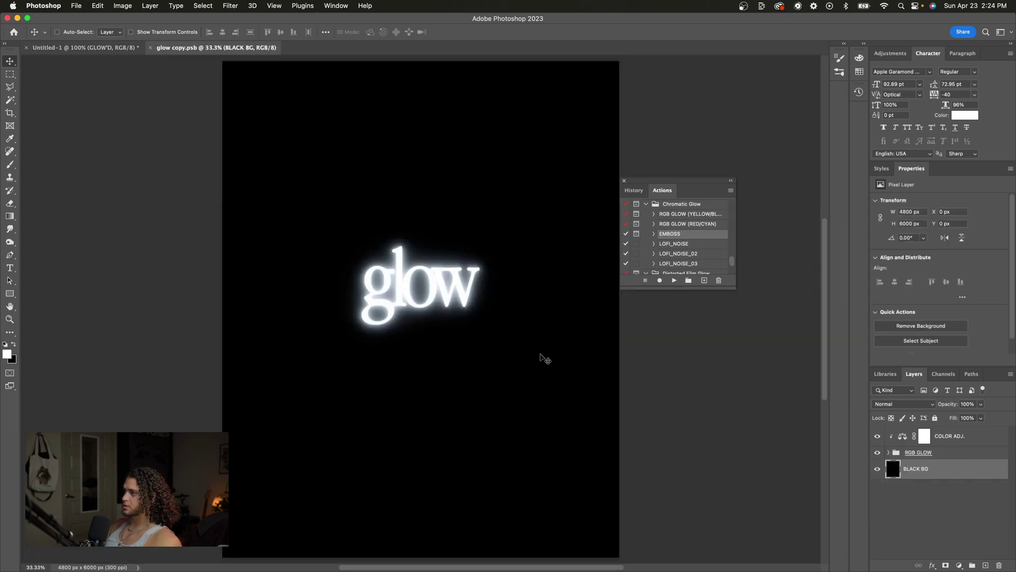
key("super+equal")
key("super+equal")
scroll(678, 370, "up", 2)
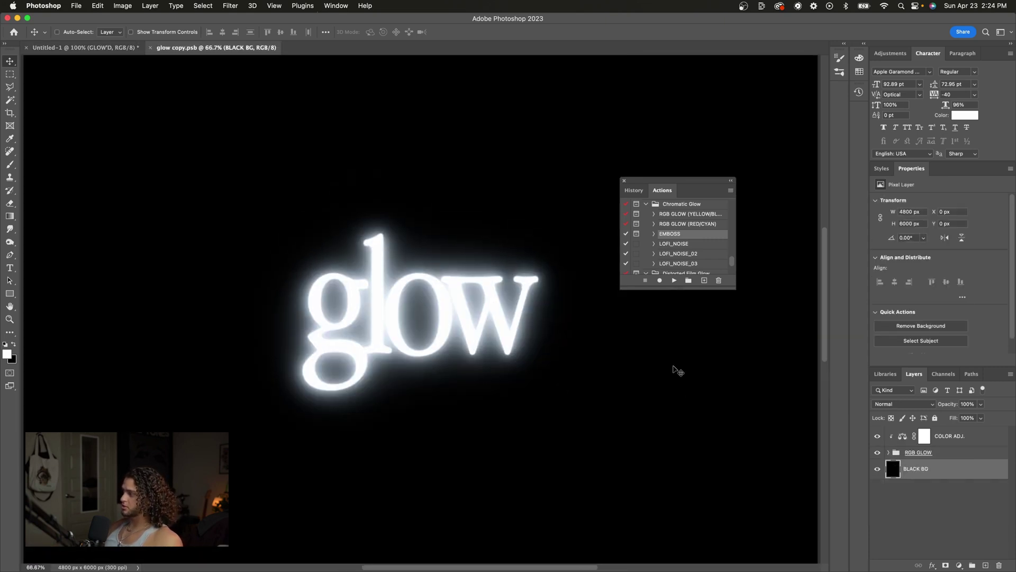
left_click(888, 453)
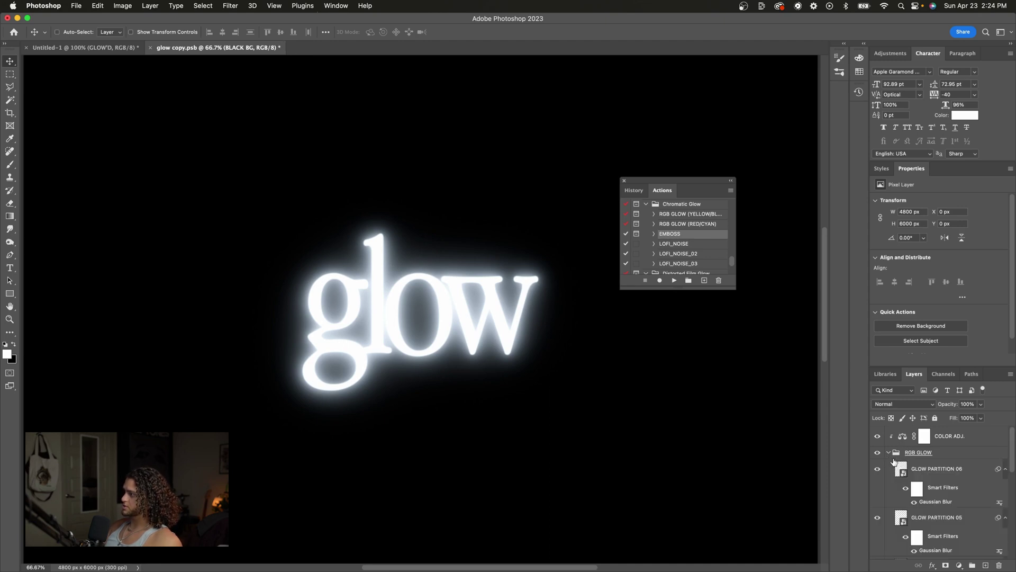
Collapse the smart filters on GLOW PARTITION layers 06 through 01.
left_click(935, 470)
left_click(1005, 469)
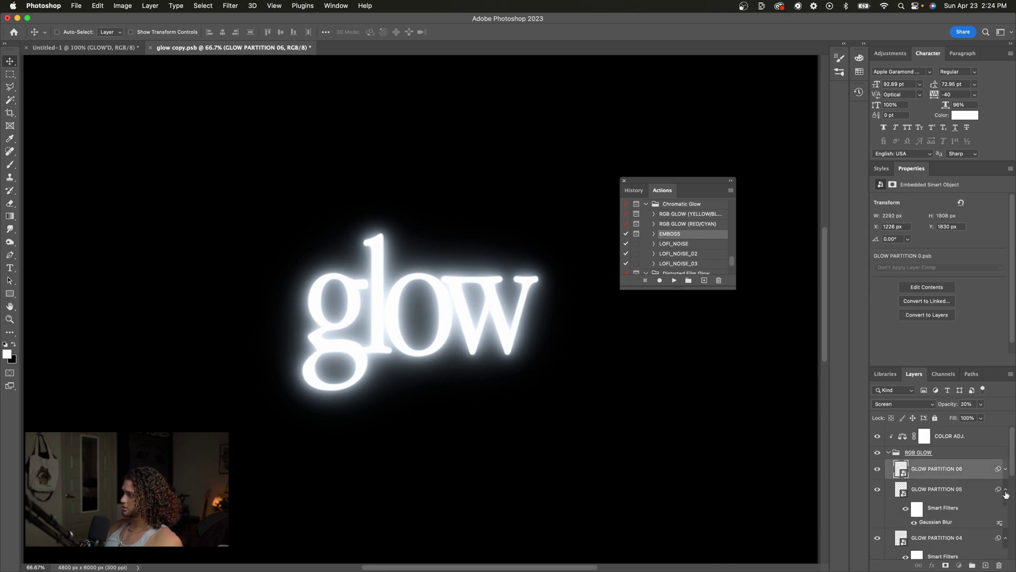
left_click(1005, 488)
left_click(1005, 510)
left_click(1005, 515)
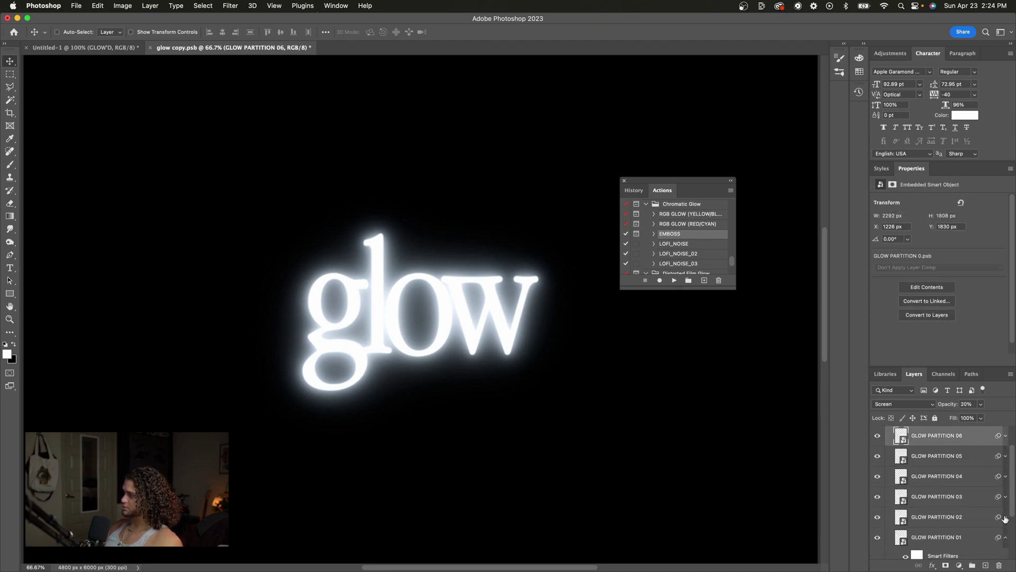
left_click(1005, 537)
left_click(967, 522)
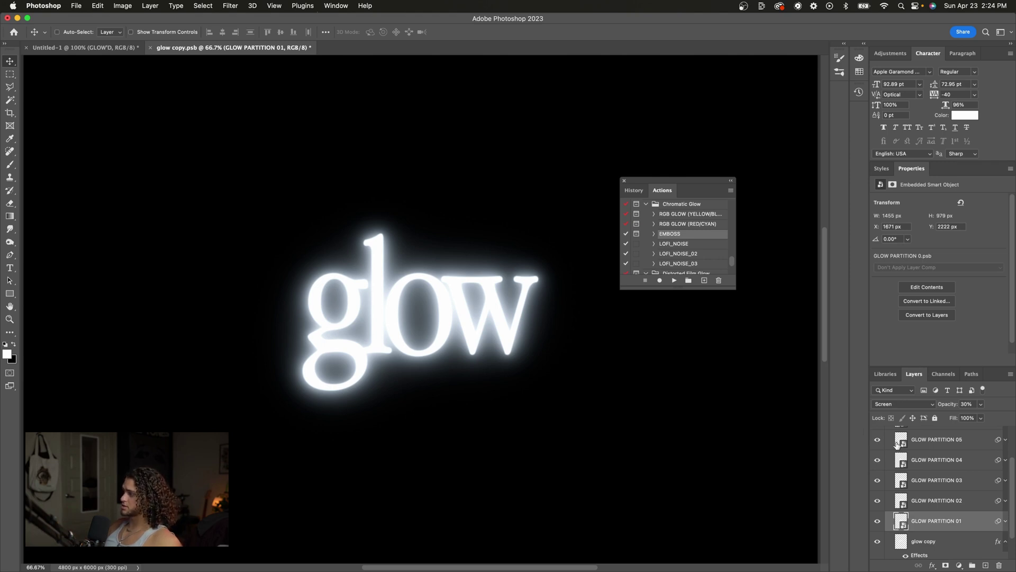
Hide GLOW PARTITION 06 through 02, then make 03 and 06 visible again.
scroll(896, 444, "up", 1)
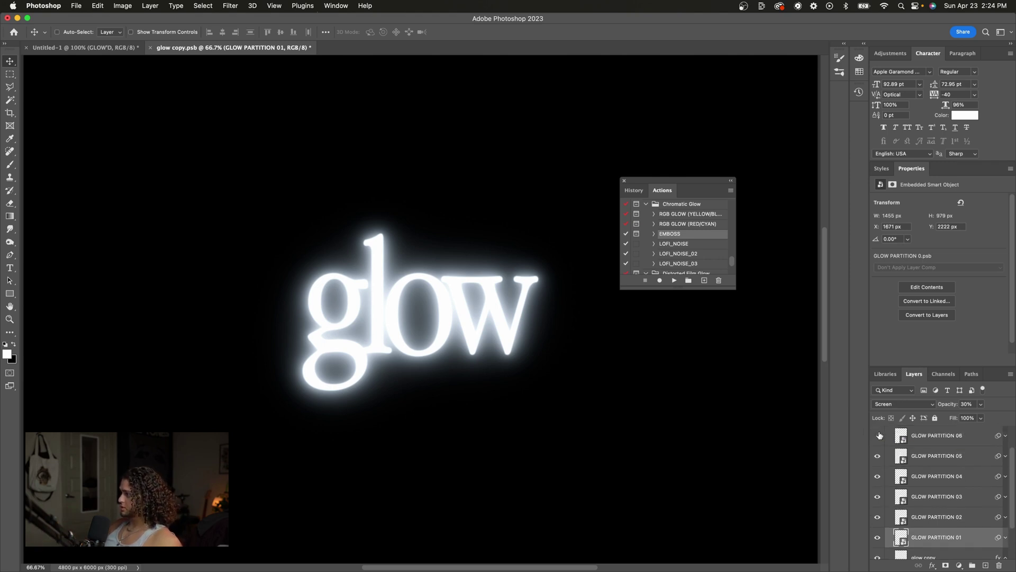
left_click_drag(879, 435, 878, 519)
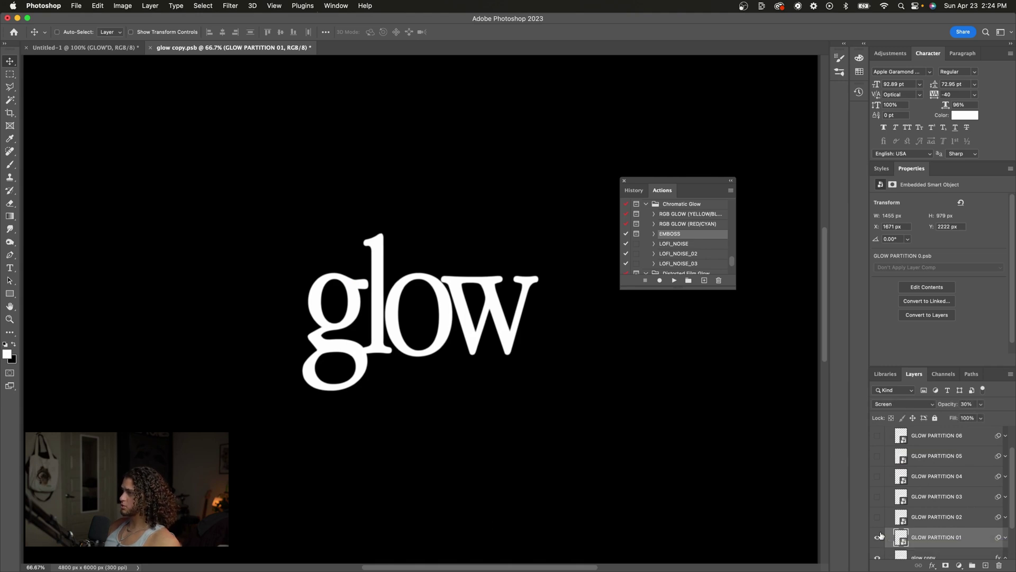
left_click(879, 499)
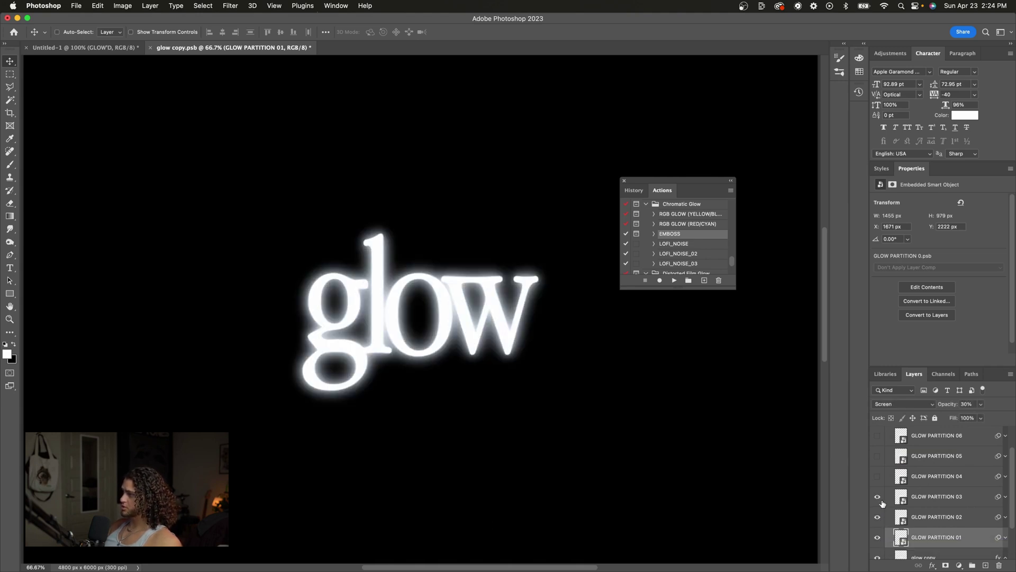
scroll(881, 483, "up", 2)
left_click(878, 470)
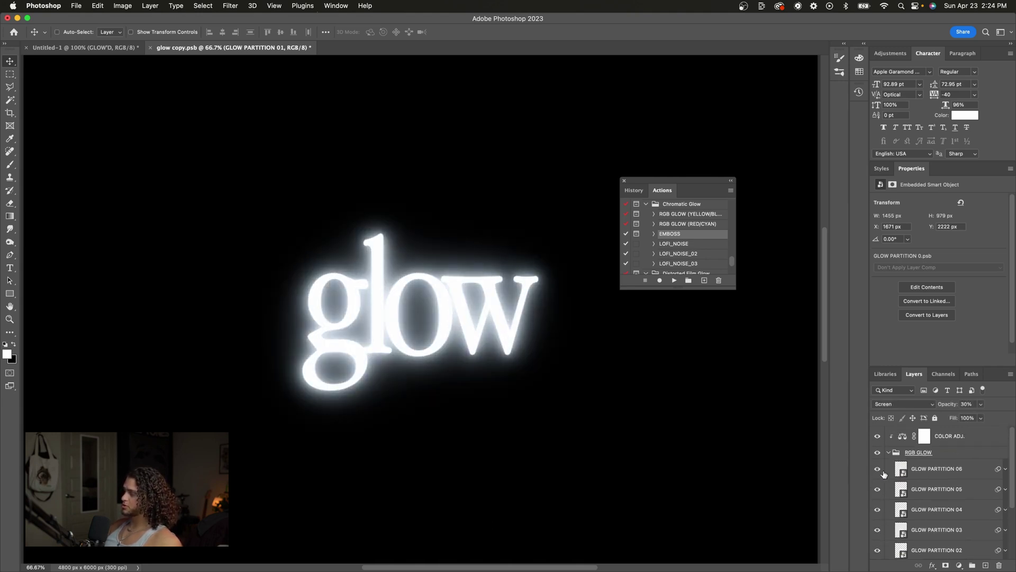
left_click(915, 475)
Expand GLOW PARTITION 01 and 02's smart filters and open 02's Gaussian Blur settings.
scroll(916, 475, "down", 4)
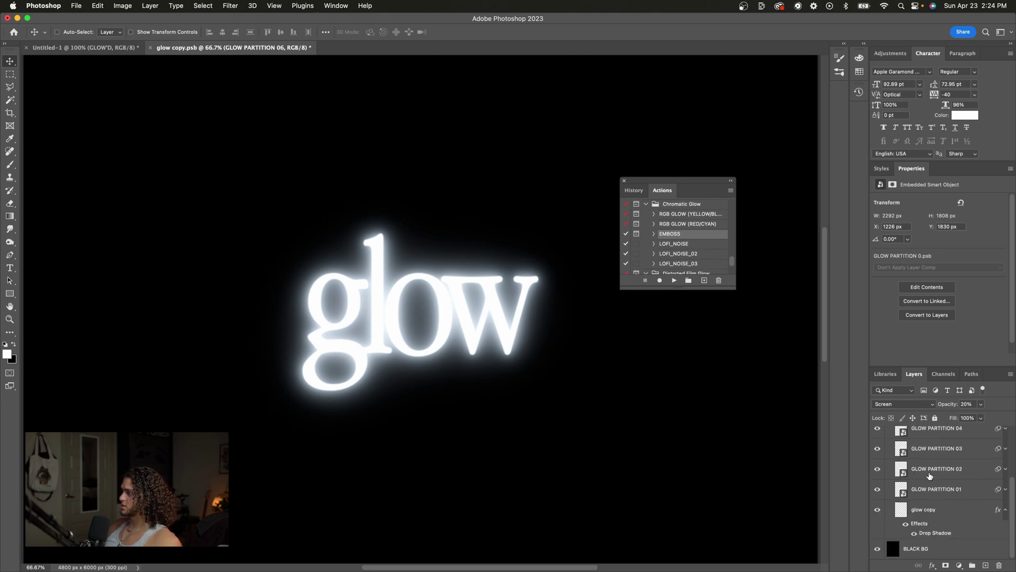
left_click(1006, 489)
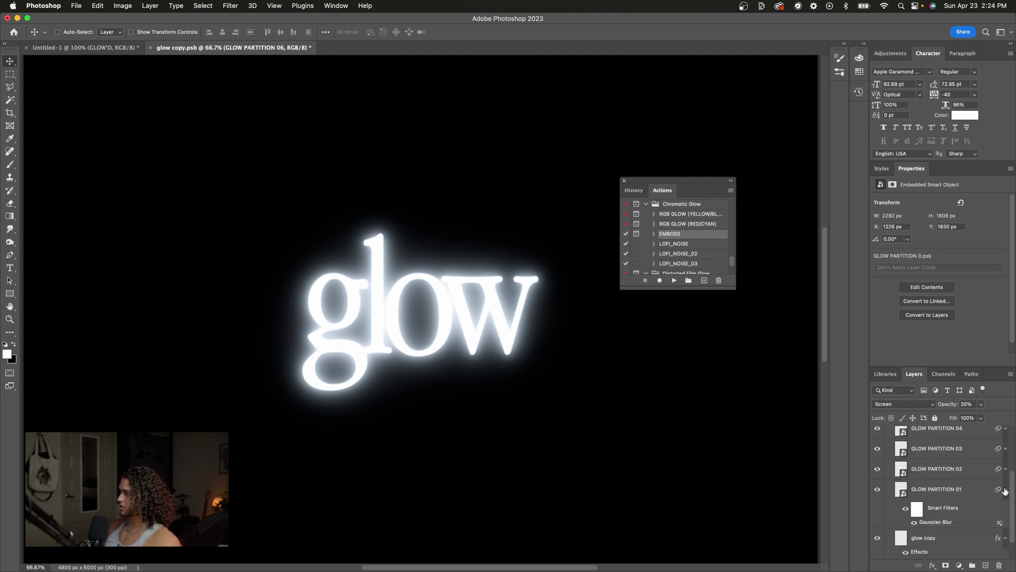
left_click(1005, 469)
double_click(936, 501)
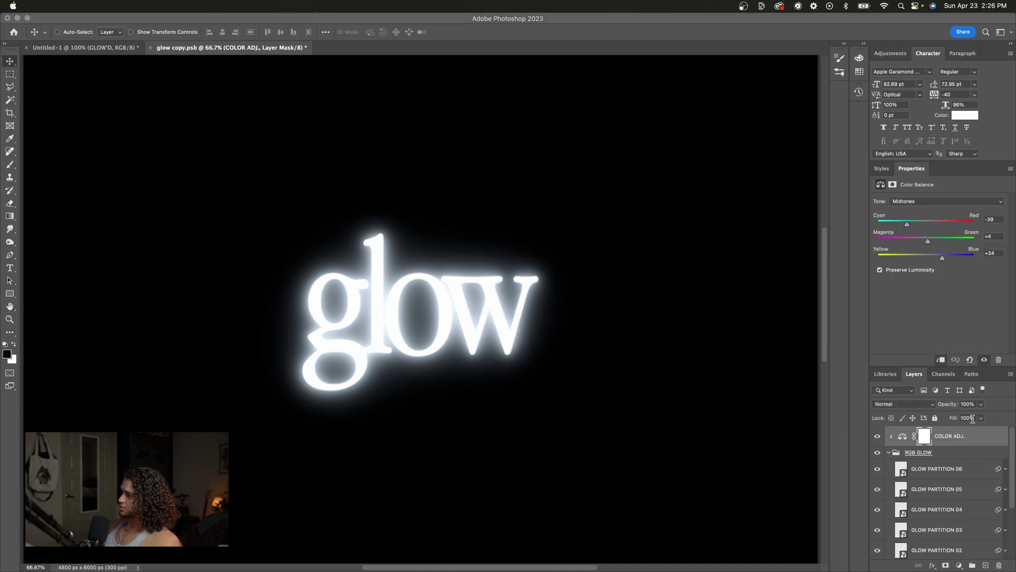
Test and undo a COLOR ADJ. colour-balance tweak, keeping -39/+4/+34, then close glow copy.psb.
left_click(972, 434)
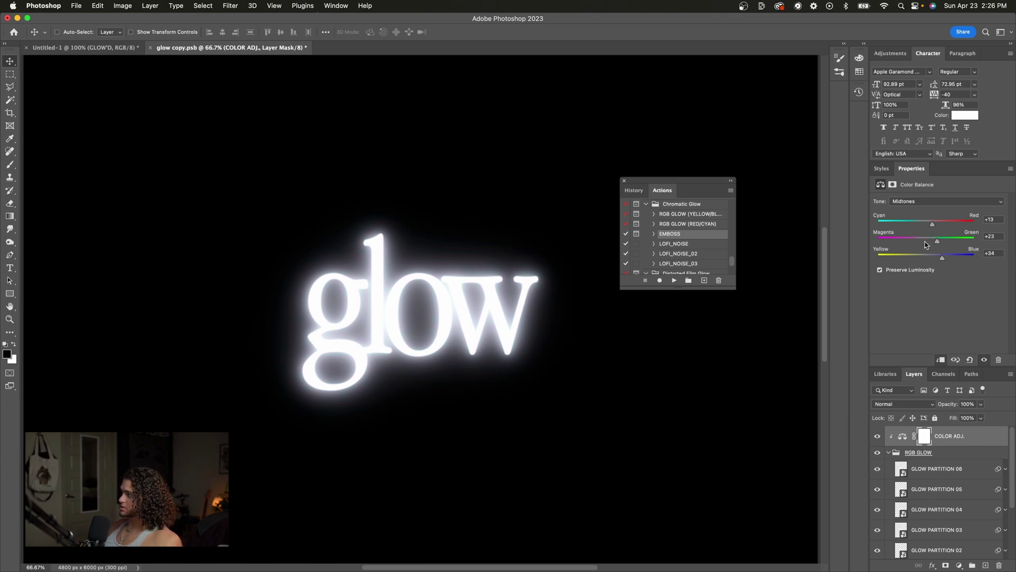
mouse_move(926, 245)
left_mouse_down()
mouse_move(911, 242)
mouse_move(911, 253)
left_mouse_up()
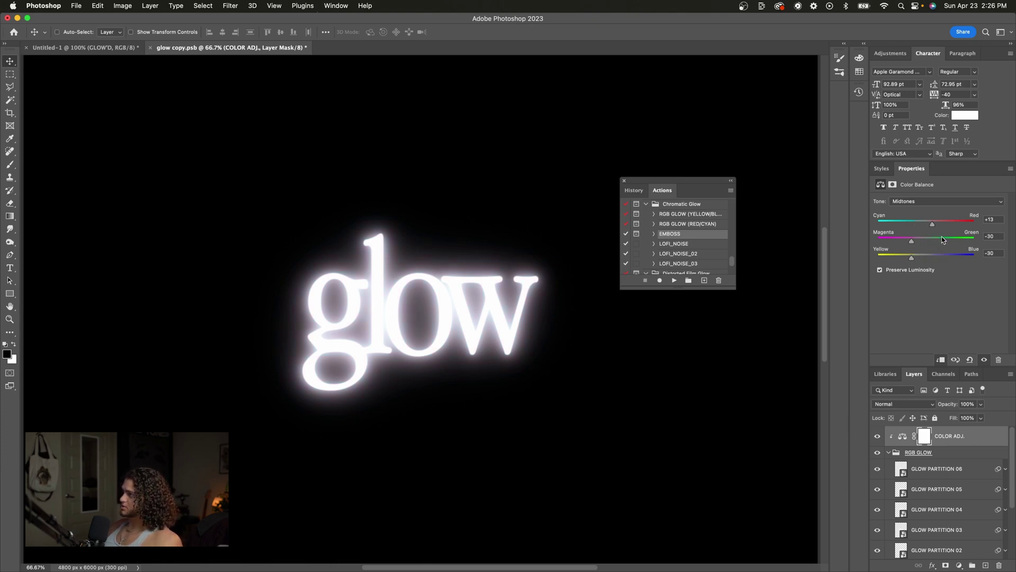
key("super+z")
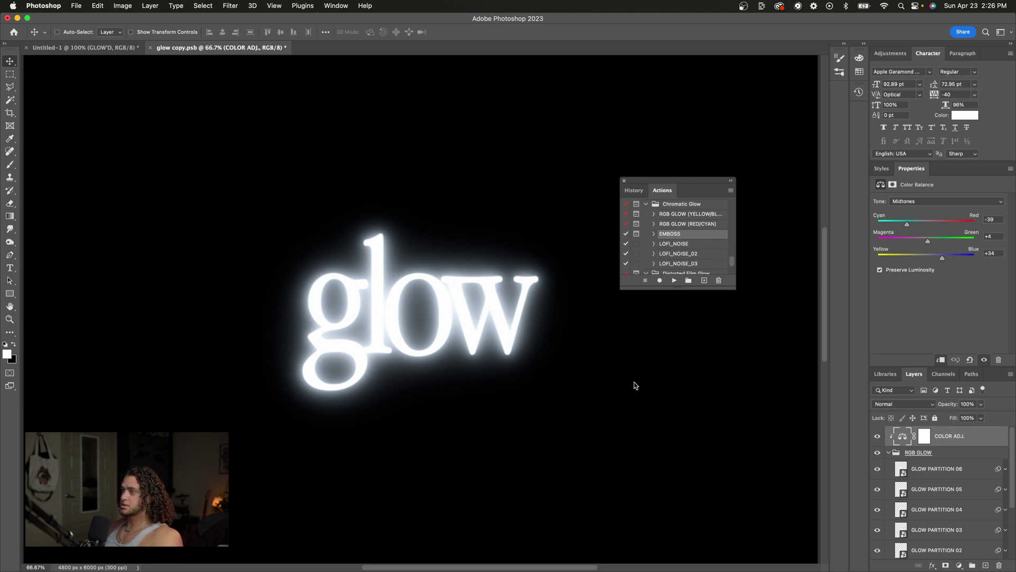
left_click(151, 47)
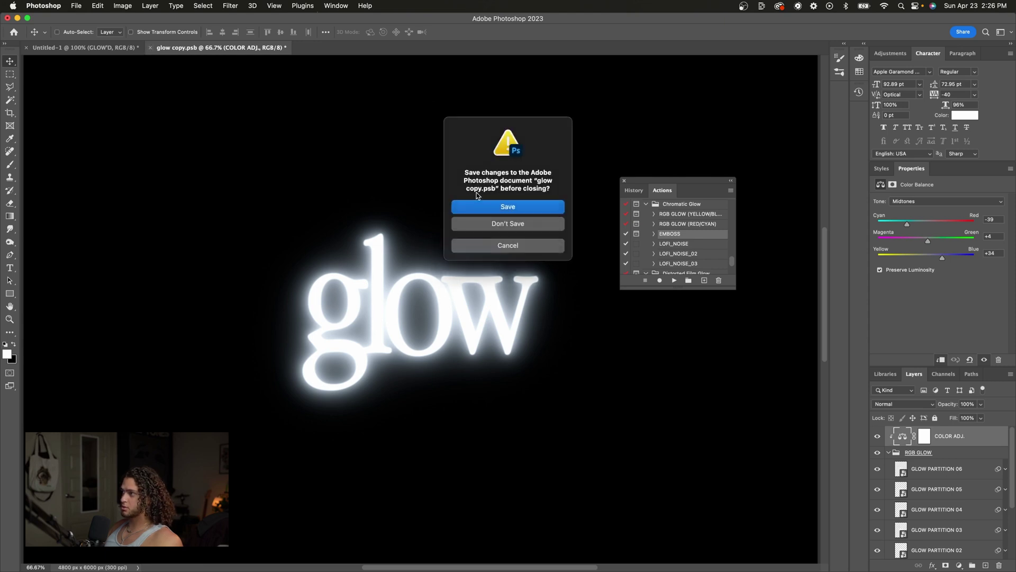
Choose Don't Save to discard changes to glow copy.psb.
left_click(506, 223)
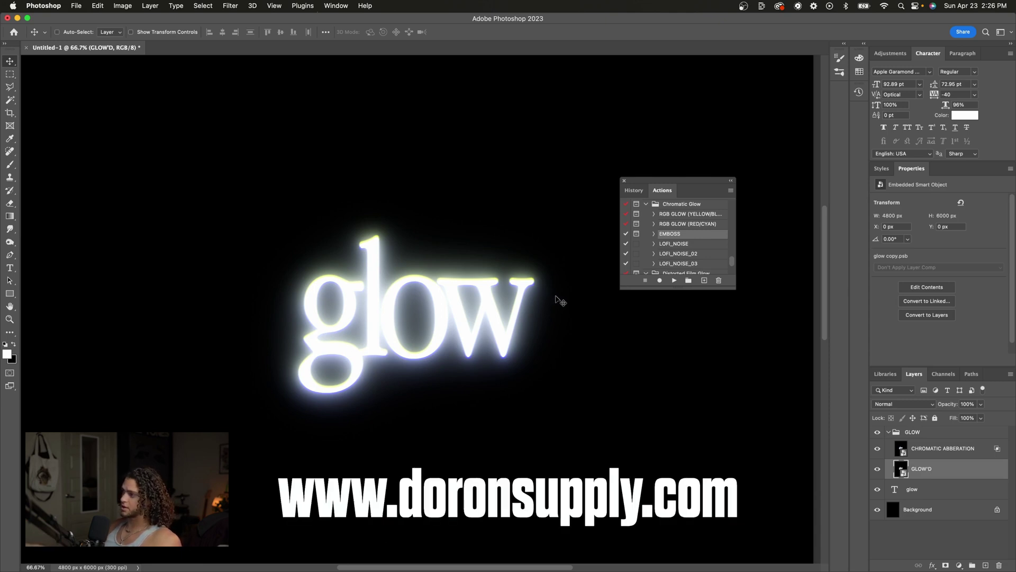
Switch to Chrome and open doronsupply.com's FREEBIES collection showing the Chromatic Glow pack.
key("super+Tab")
scroll(434, 288, "down", 10)
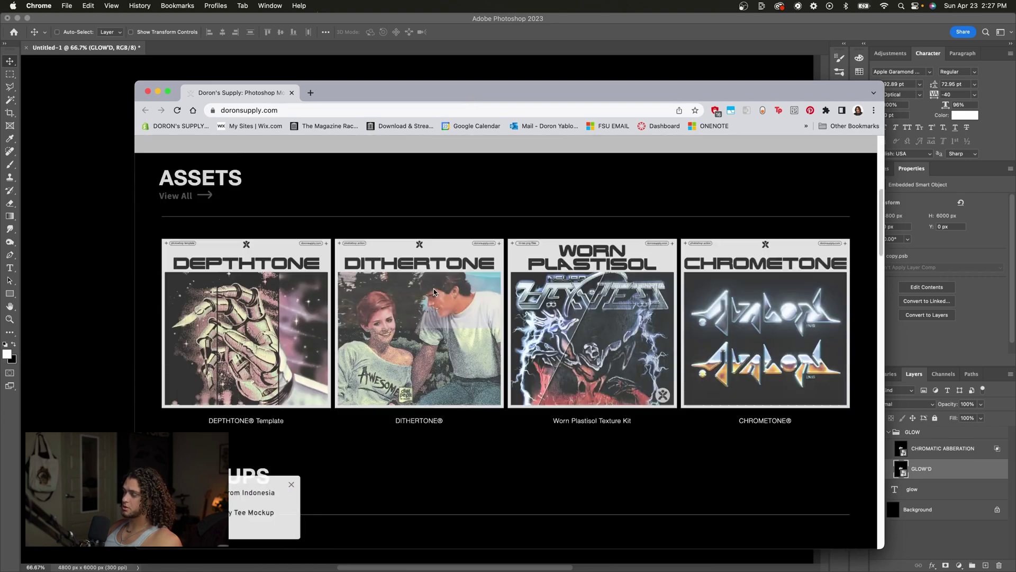
scroll(433, 291, "down", 10)
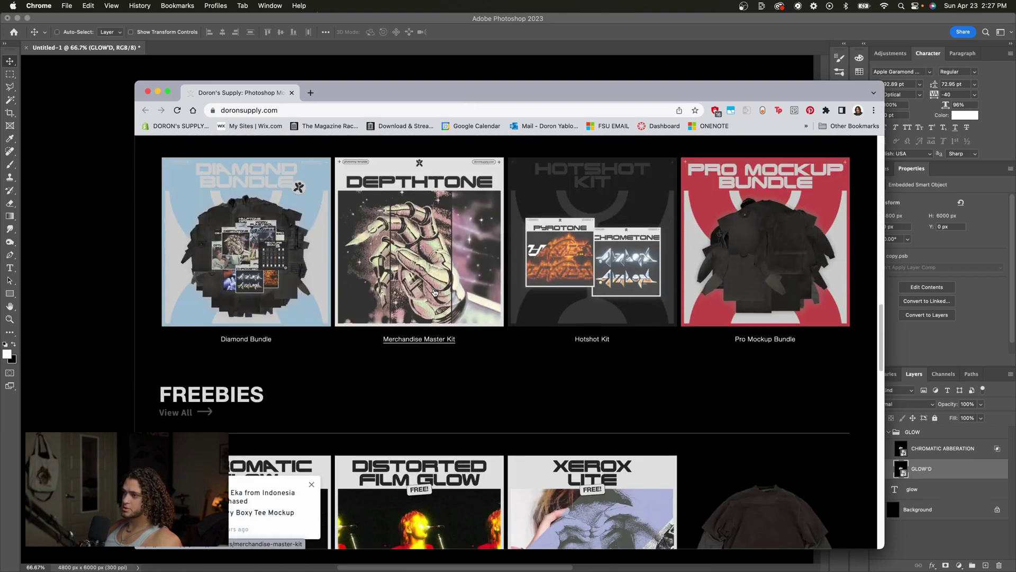
left_click(216, 400)
left_click_drag(529, 91, 540, 68)
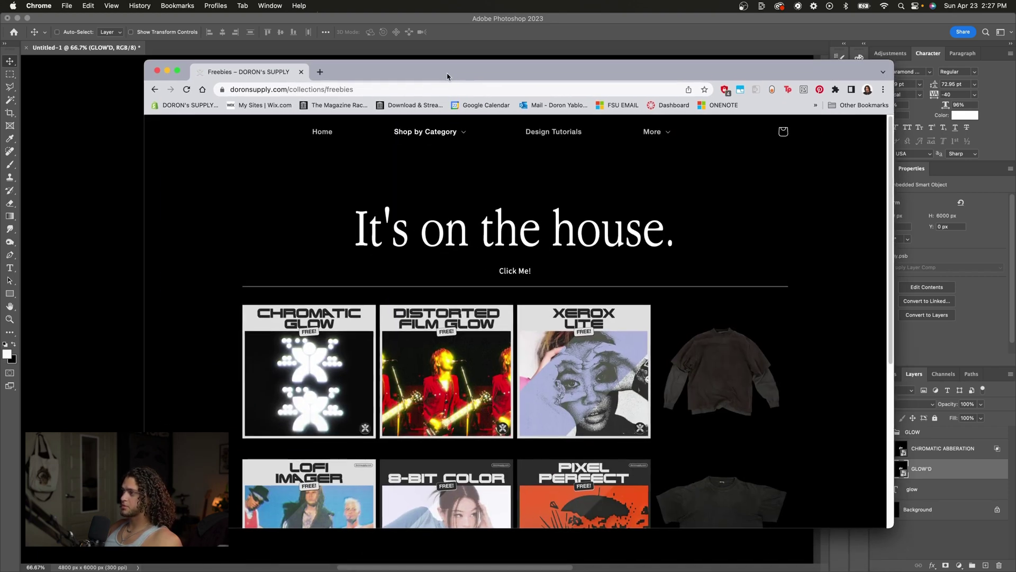
scroll(657, 351, "down", 5)
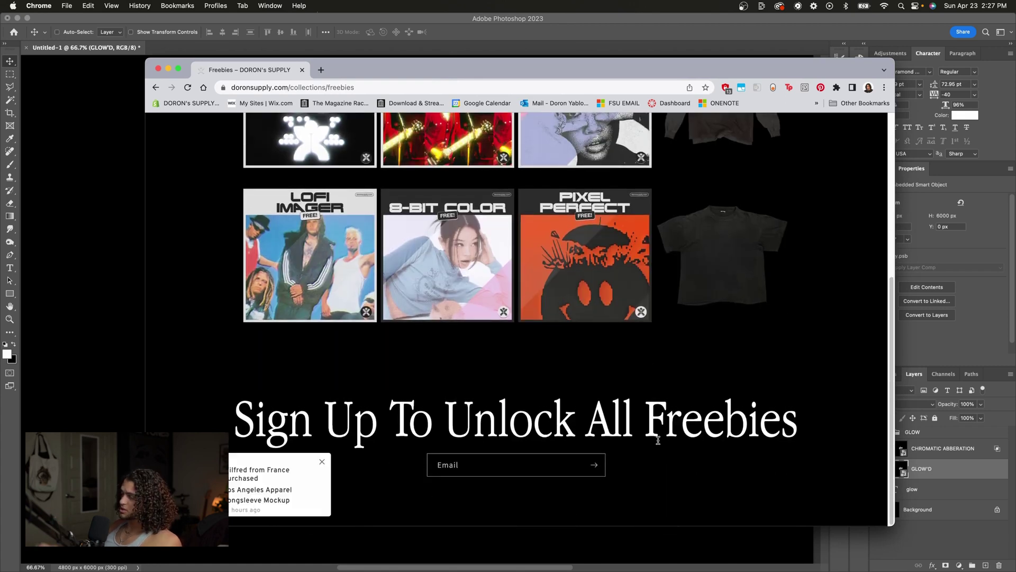
scroll(658, 440, "up", 3)
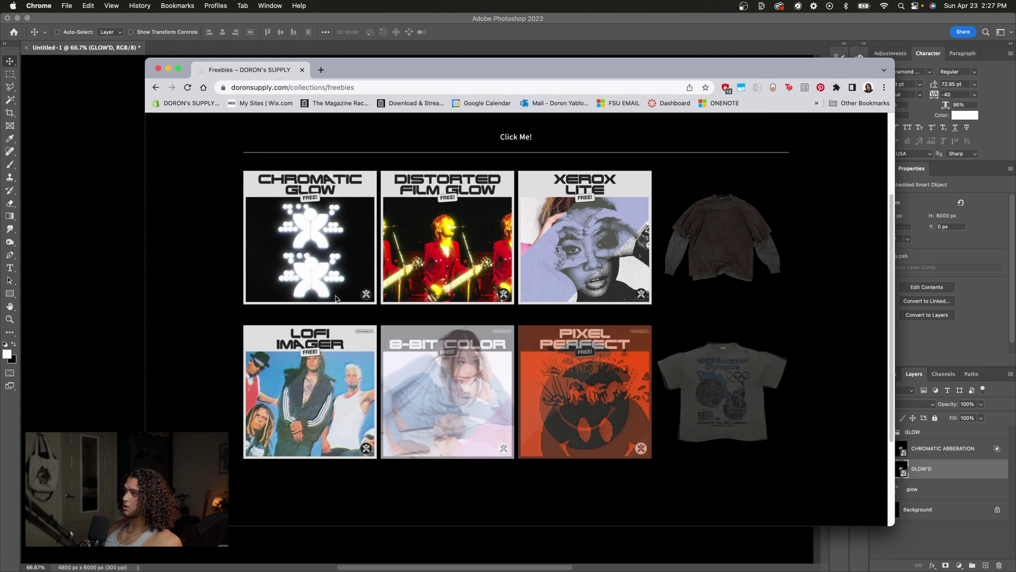